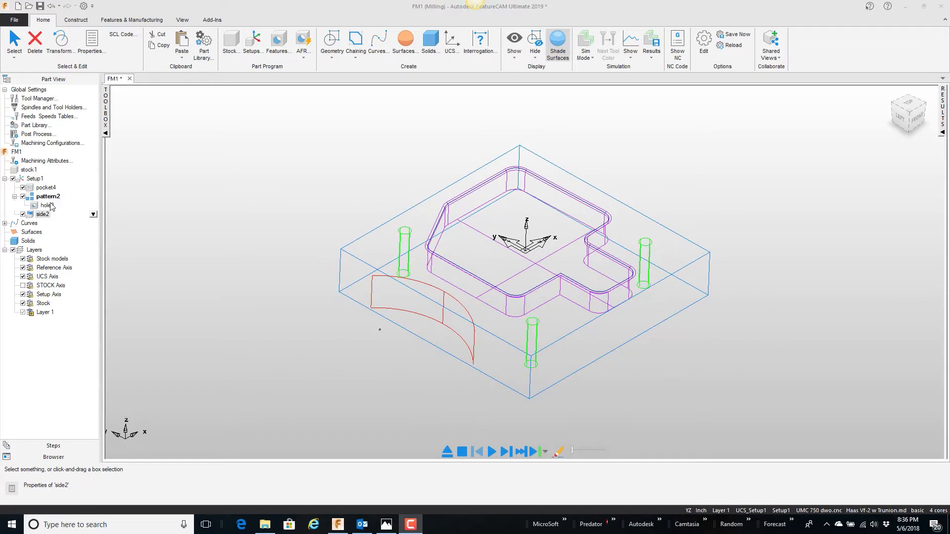
Run the machining simulation of the whole part, inspect the cut pocket, holes and side feature, and stop it.
click(492, 452)
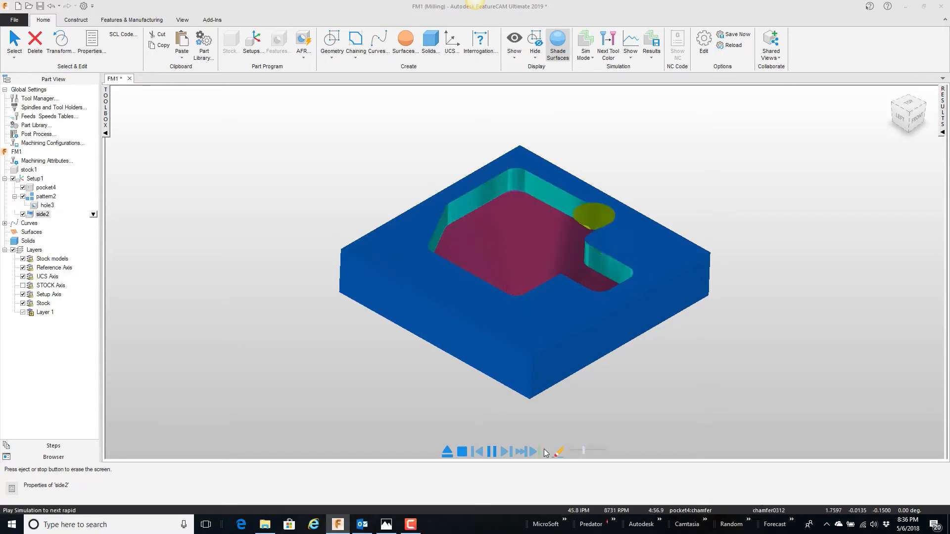
mouse_move(493, 383)
middle_down()
mouse_move(413, 392)
mouse_move(483, 387)
mouse_move(492, 399)
middle_up()
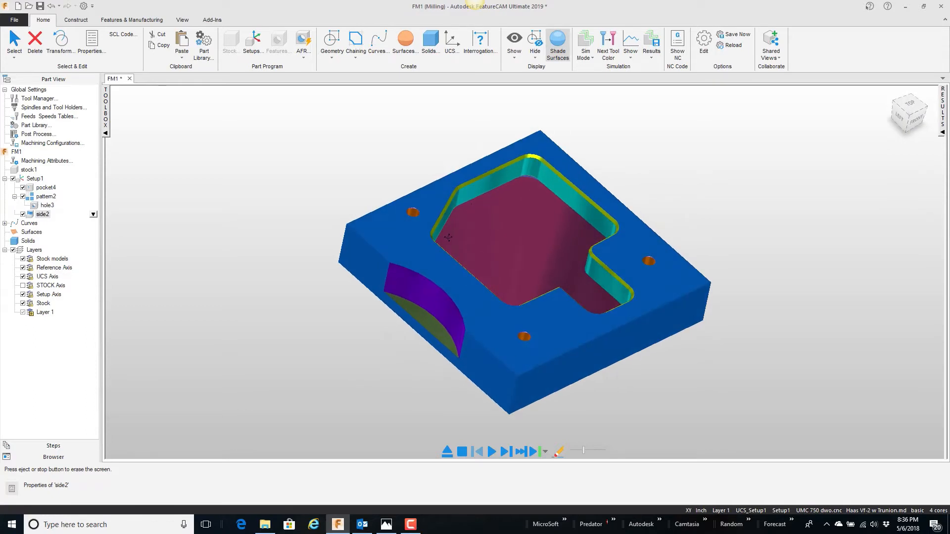
mouse_move(495, 339)
middle_down()
mouse_move(514, 258)
mouse_move(475, 327)
mouse_move(484, 326)
middle_up()
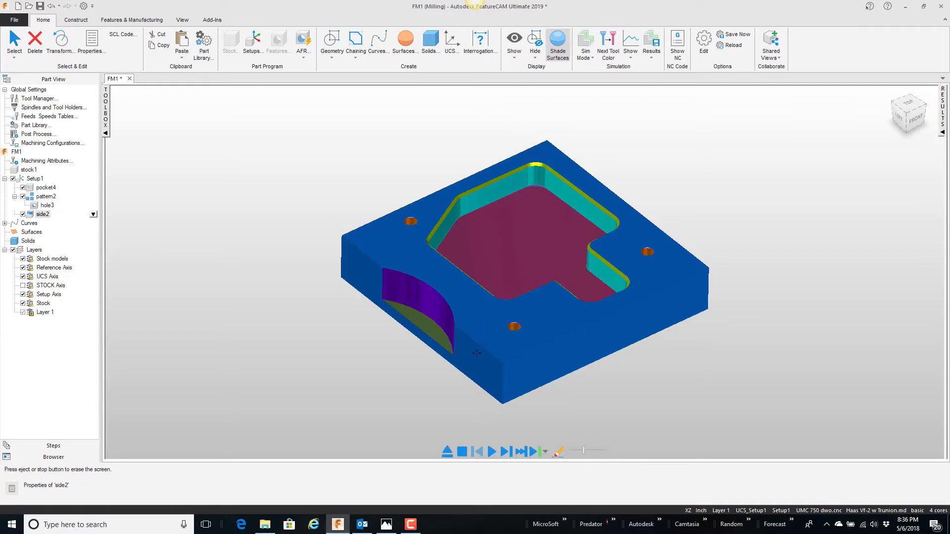
click(462, 452)
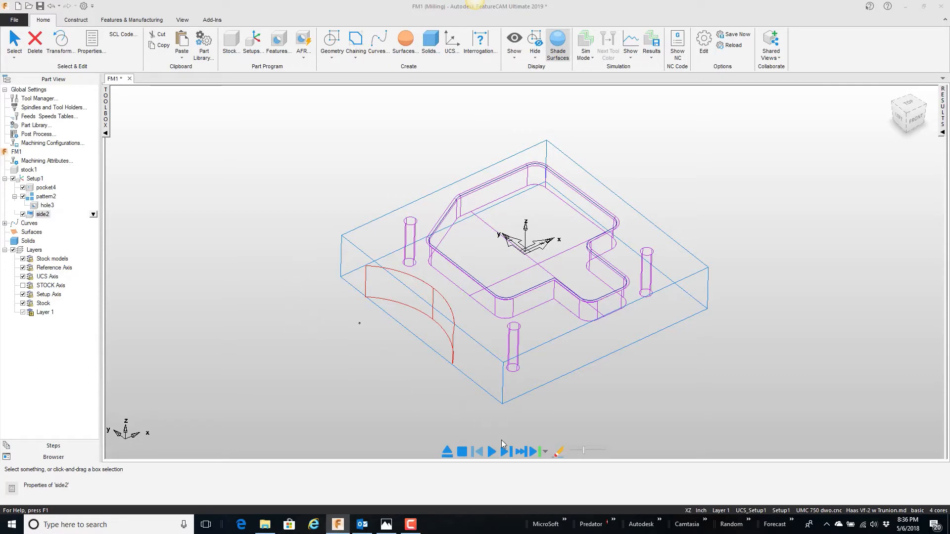
Replay the machining simulation, review the options for saving or reusing its results, and end the simulation.
click(492, 451)
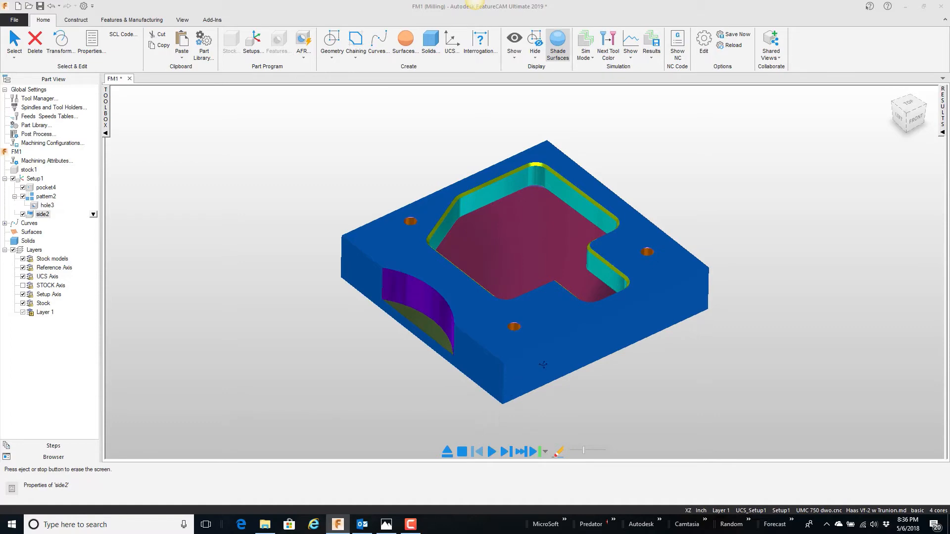
mouse_move(545, 320)
middle_down()
mouse_move(456, 334)
mouse_move(582, 276)
mouse_move(551, 318)
middle_up()
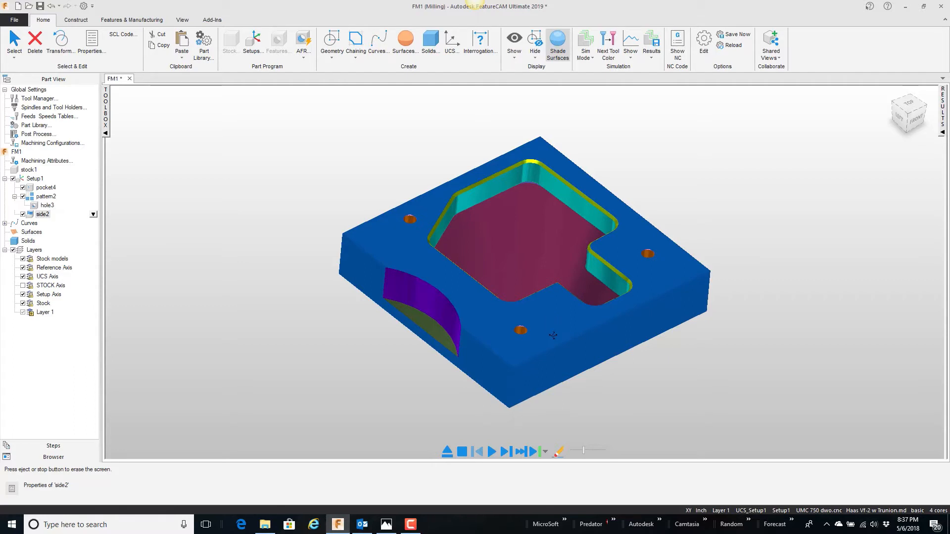
mouse_move(552, 319)
middle_down()
mouse_move(534, 307)
mouse_move(556, 304)
middle_up()
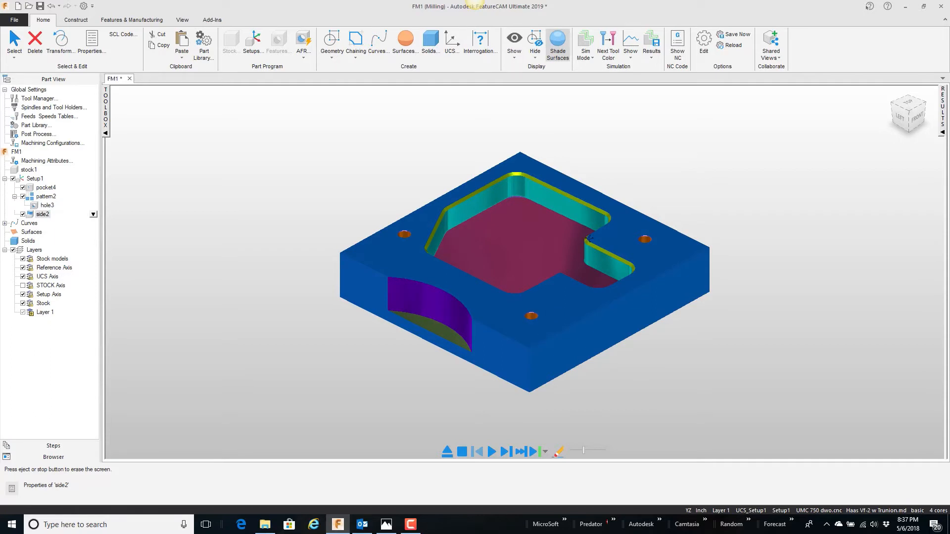
click(650, 58)
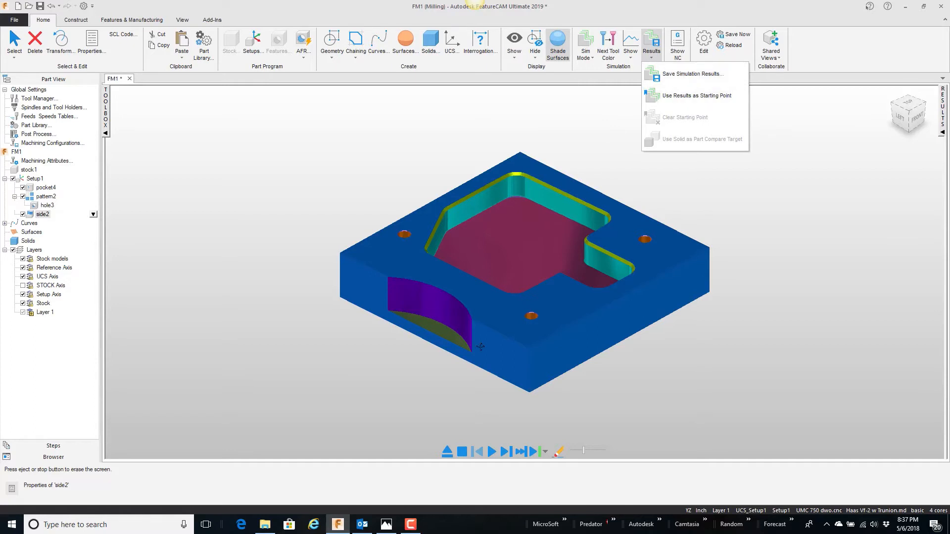
click(462, 452)
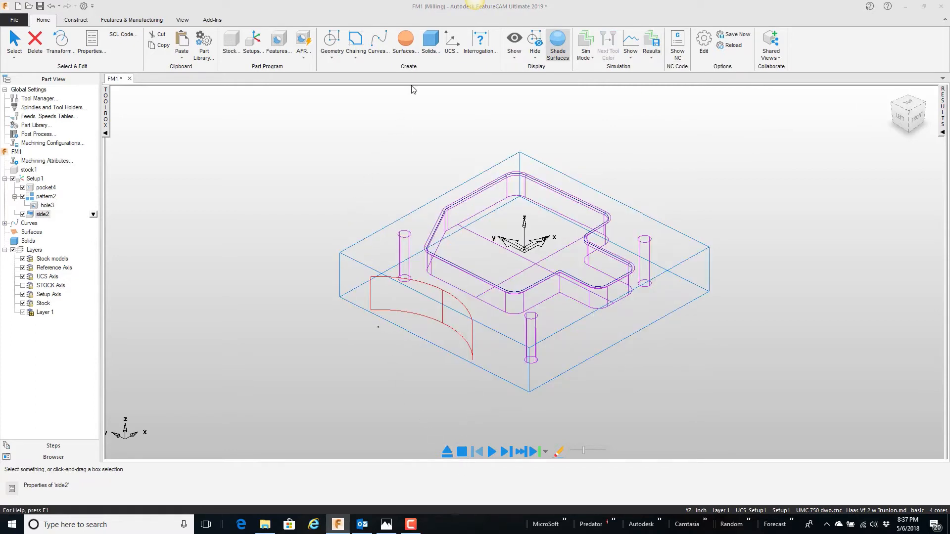
Create a base solid from the stock with the Solid Wizard, keeping the name stkbase1.
click(430, 47)
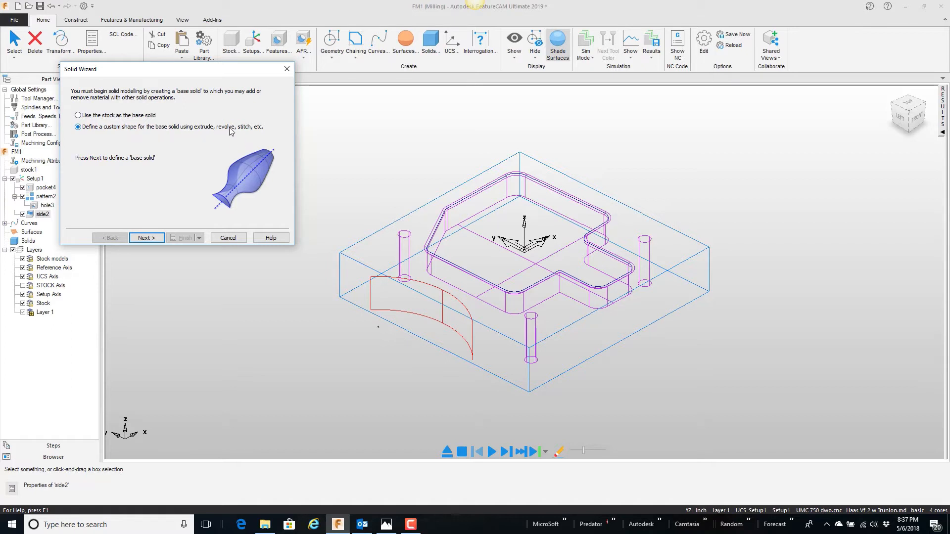
click(92, 117)
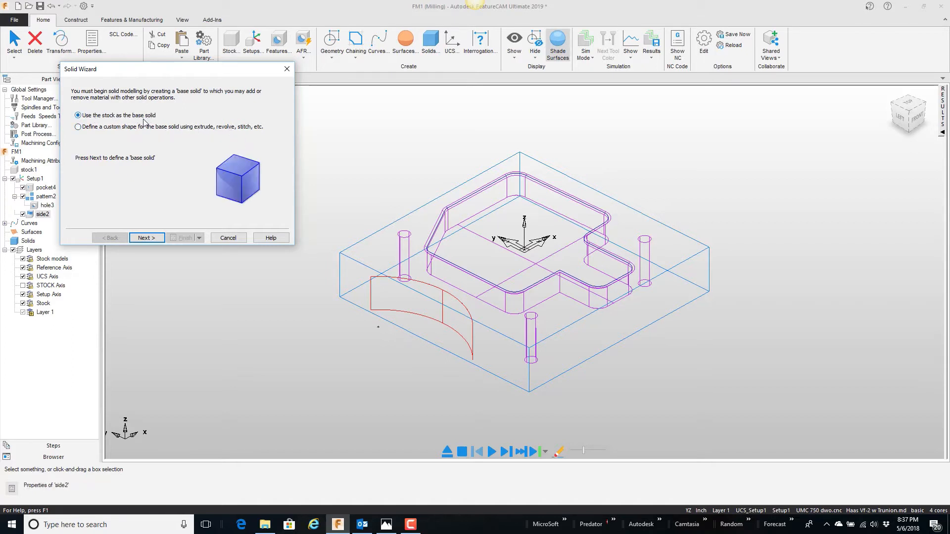
click(147, 238)
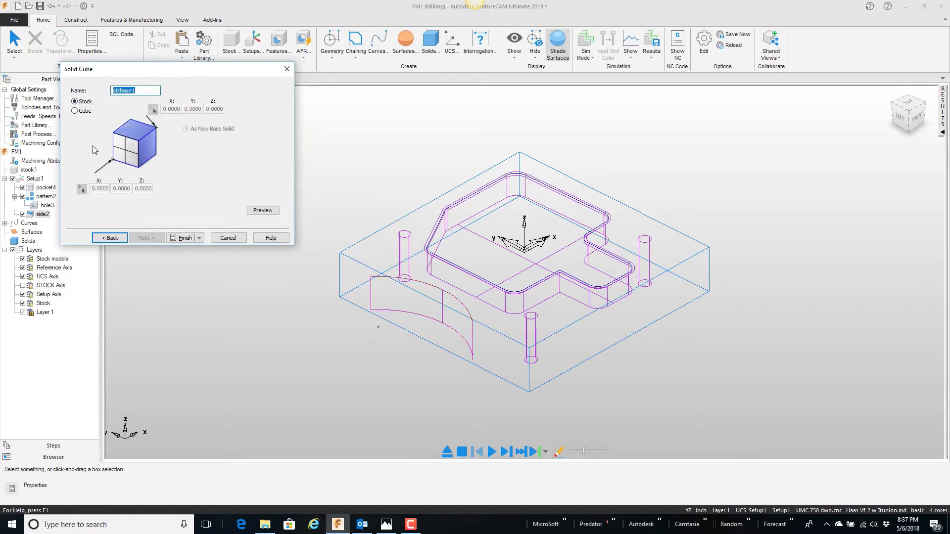
click(74, 111)
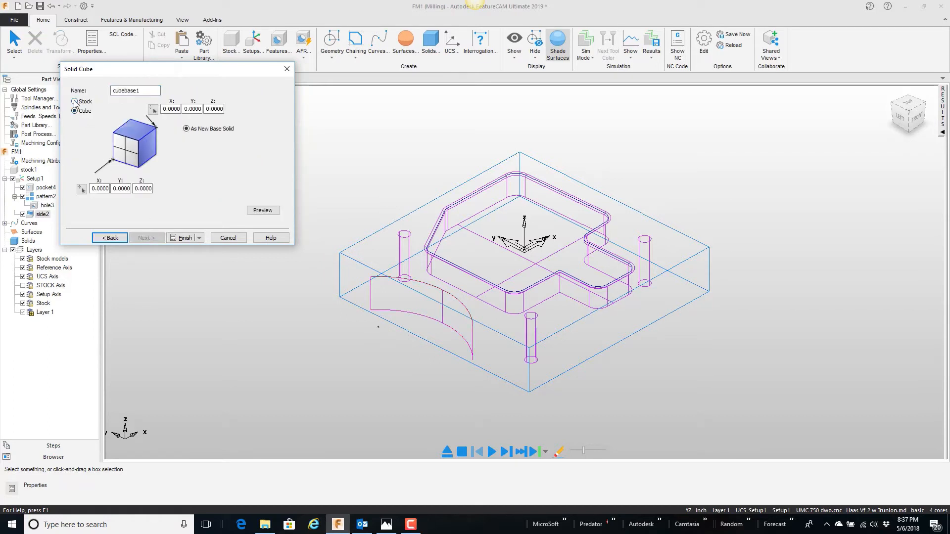
click(74, 102)
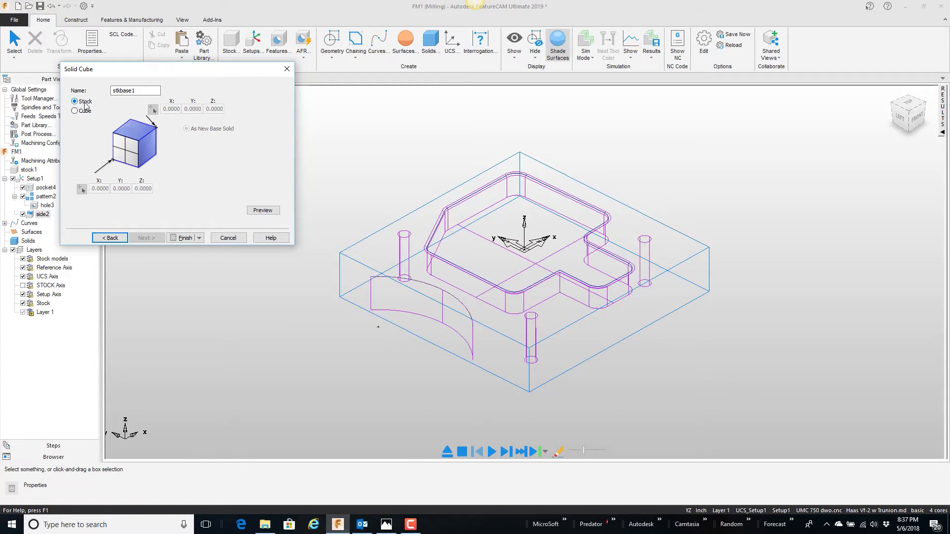
click(191, 239)
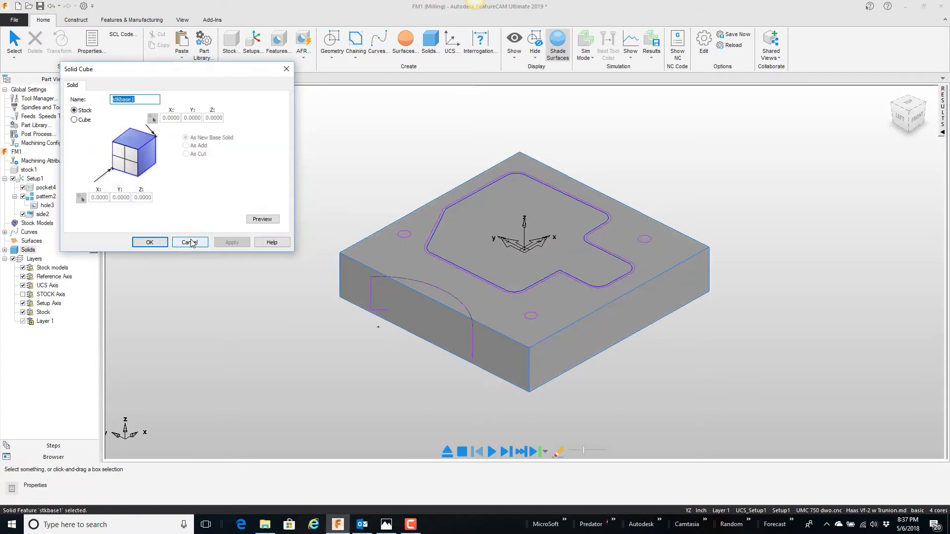
click(153, 243)
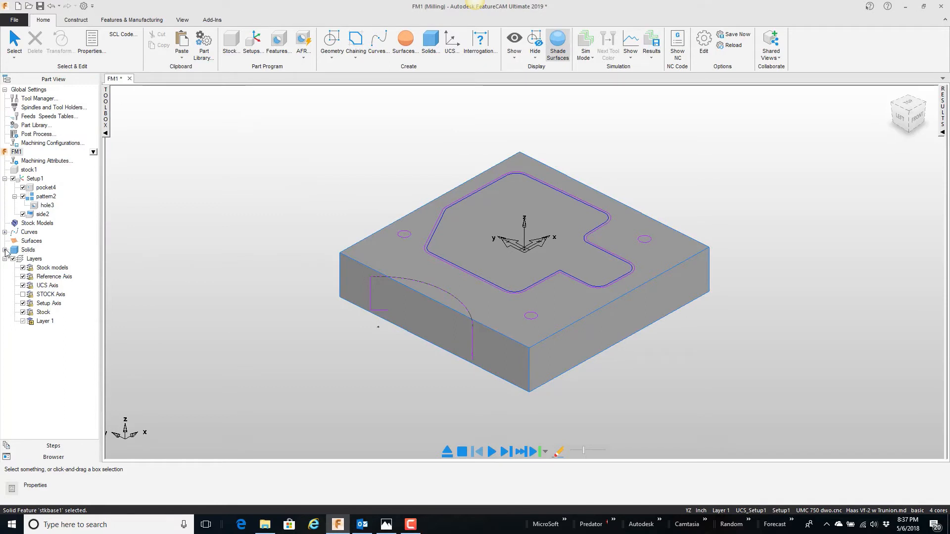
Expand the list of solids and highlight the new stock solid in the model to check it.
click(5, 250)
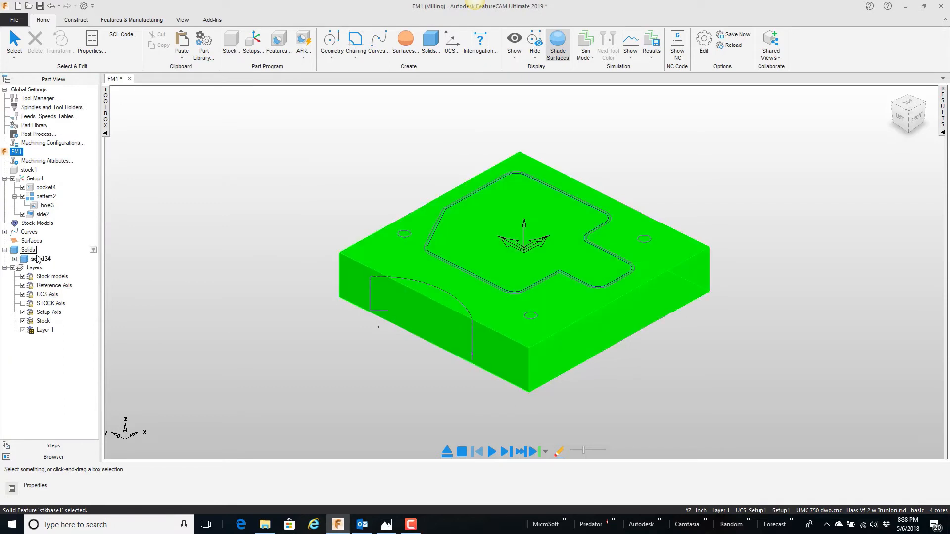
click(38, 259)
click(206, 275)
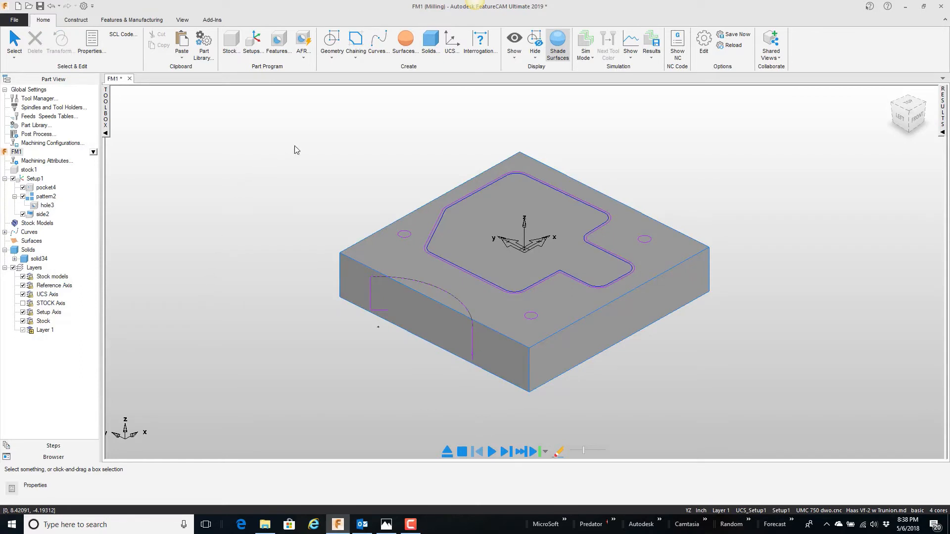
Cut the pocket4 feature out of the stock solid using the From 2.5D Feature constructor.
click(431, 45)
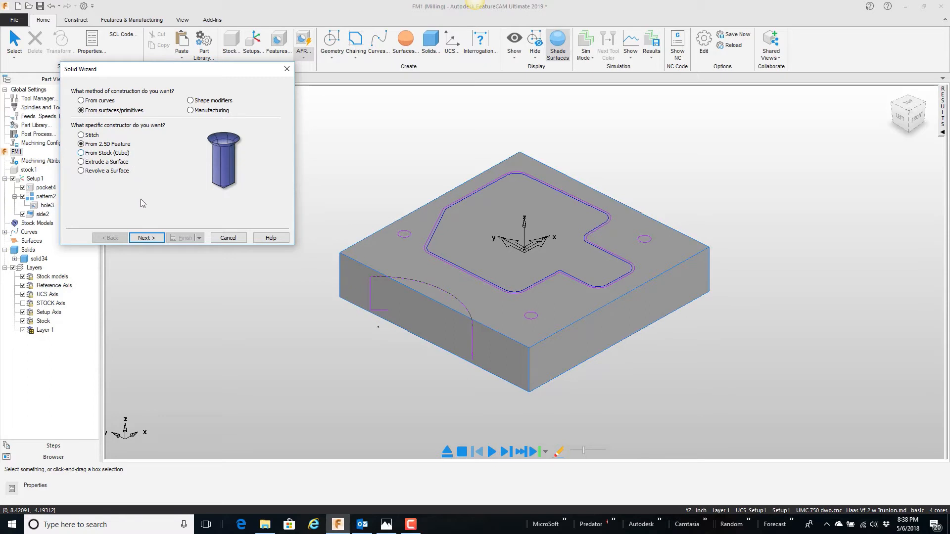
click(147, 237)
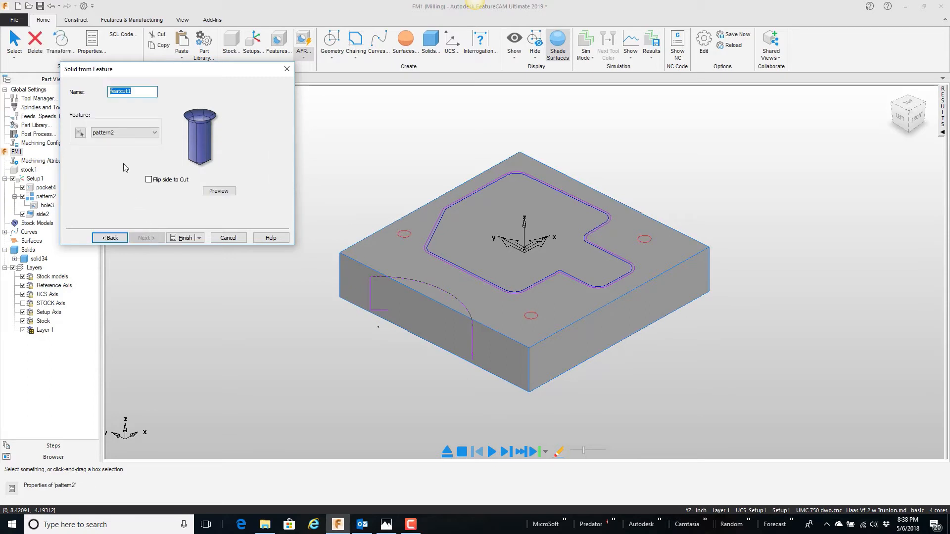
click(119, 133)
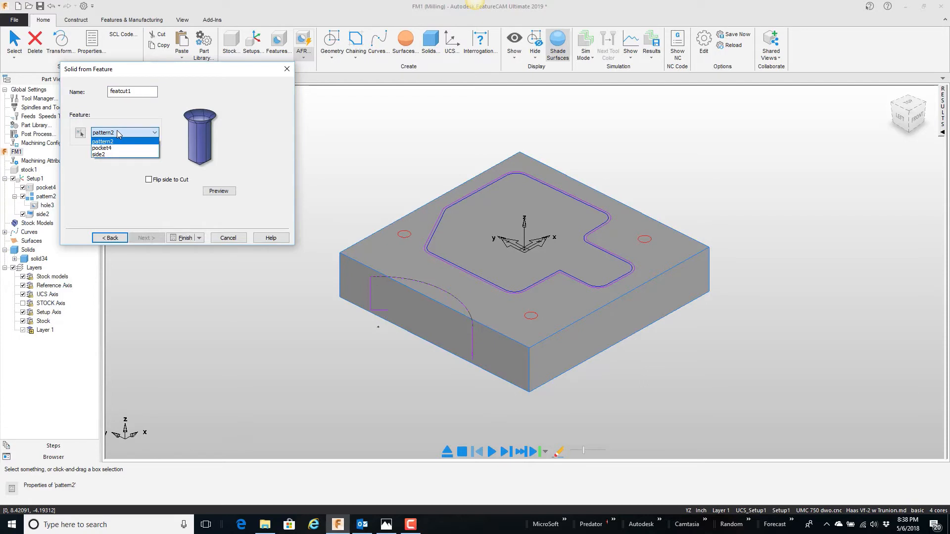
click(108, 148)
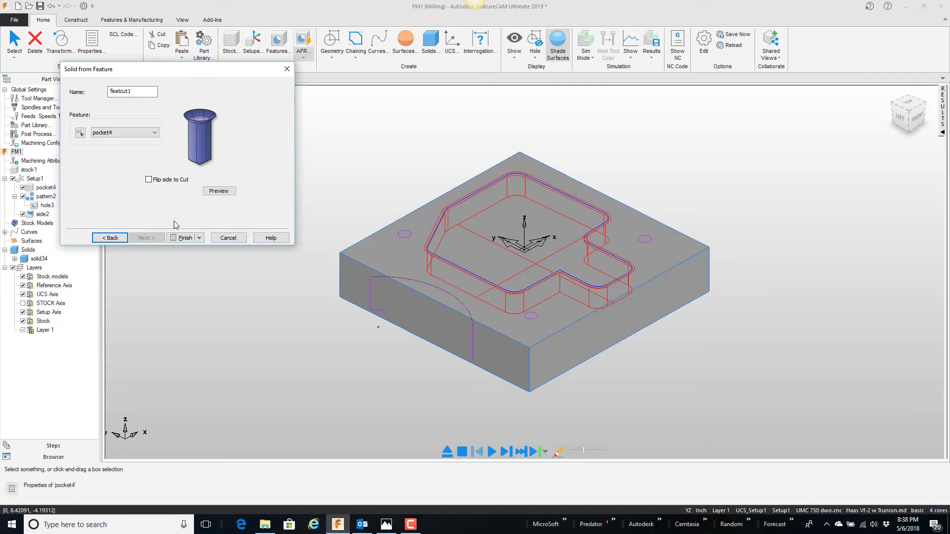
click(185, 239)
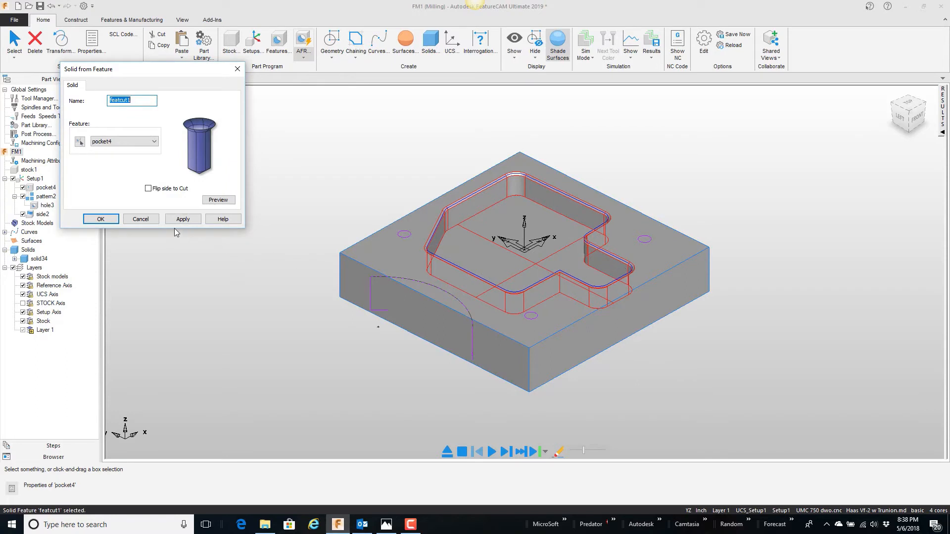
click(101, 219)
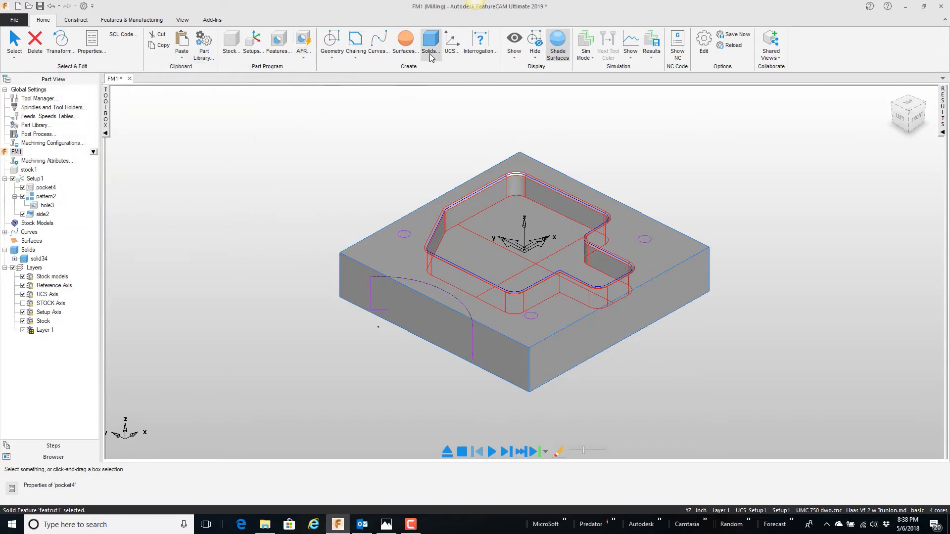
Cut the pattern2 hole pattern out of the solid using the From 2.5D Feature constructor.
click(430, 47)
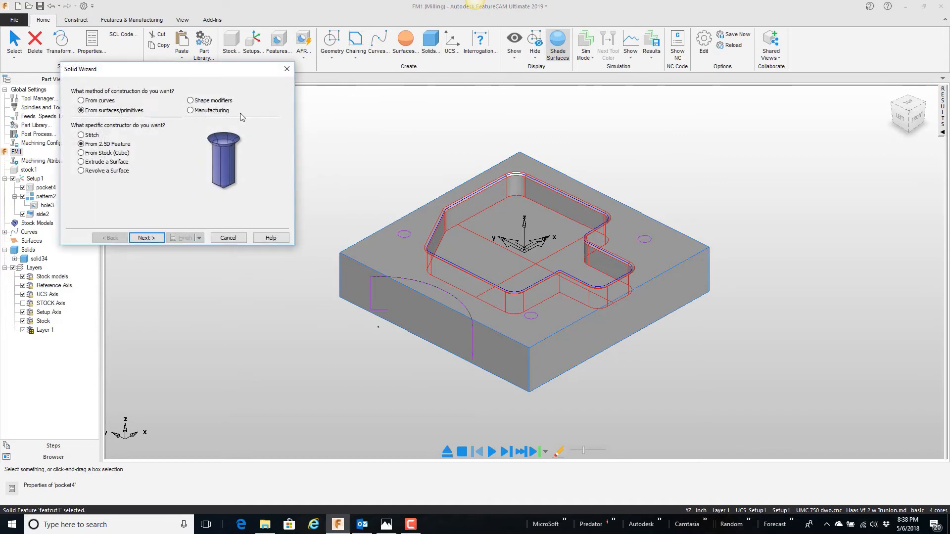
click(147, 237)
click(110, 133)
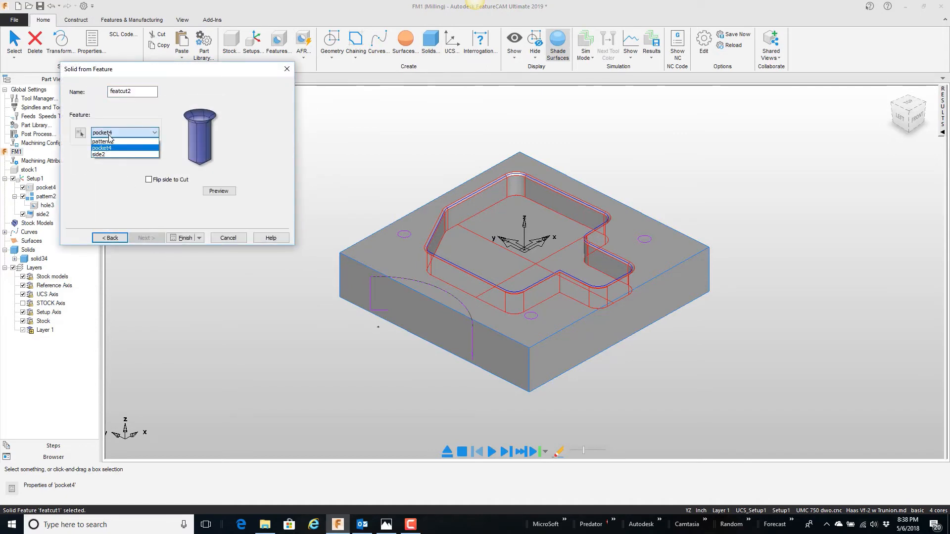
click(104, 141)
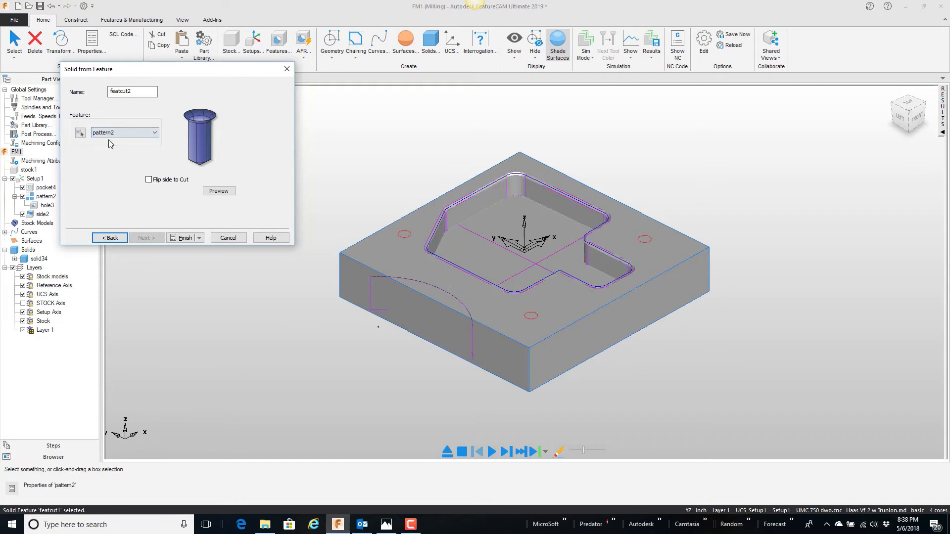
click(183, 237)
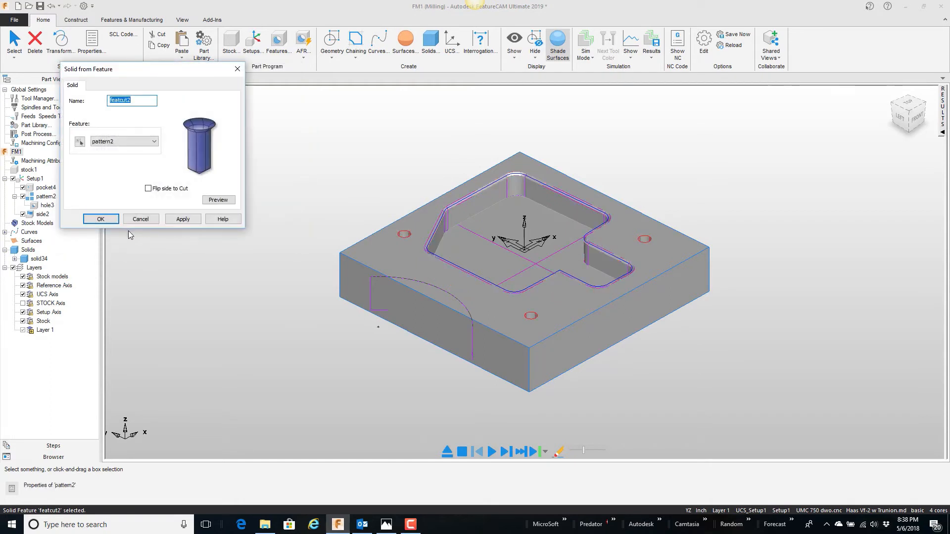
click(105, 218)
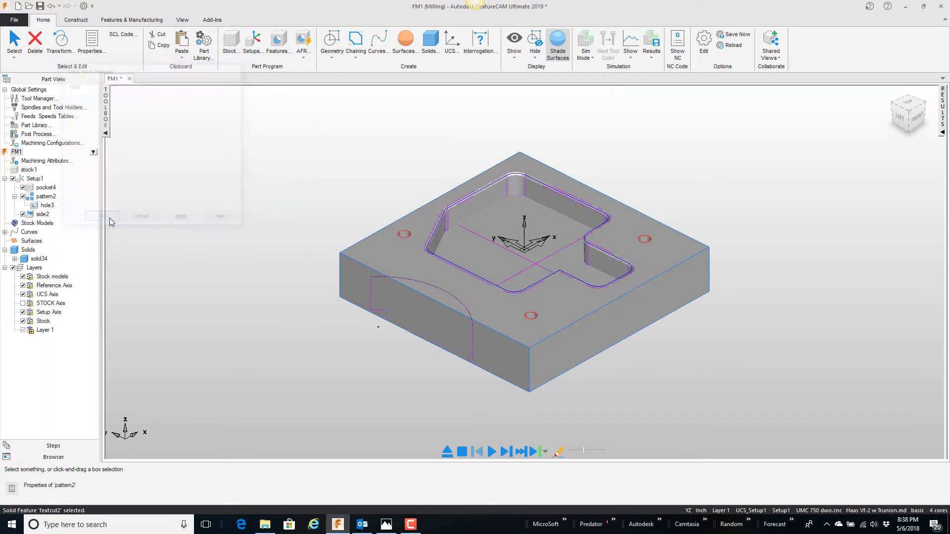
Try to cut the side2 feature out of the solid using the From 2.5D Feature constructor.
click(430, 43)
click(147, 237)
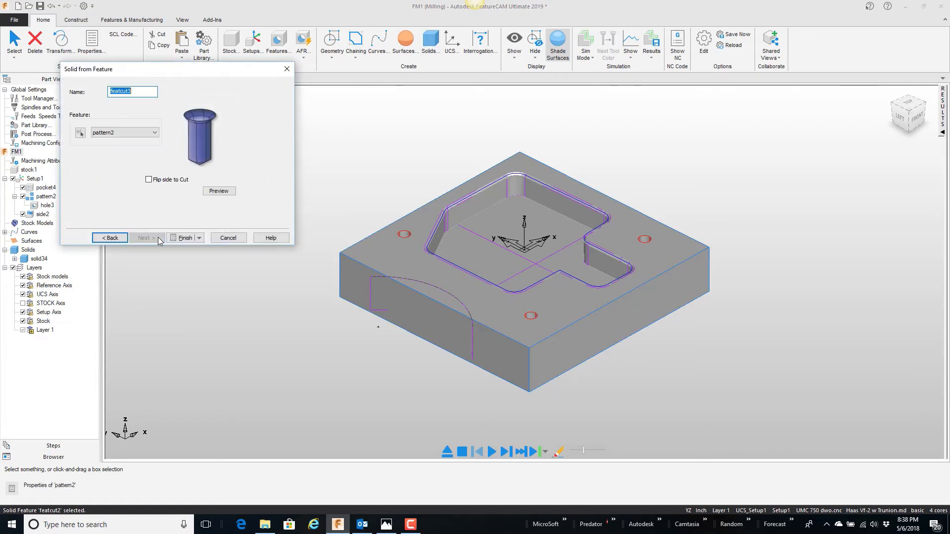
click(121, 132)
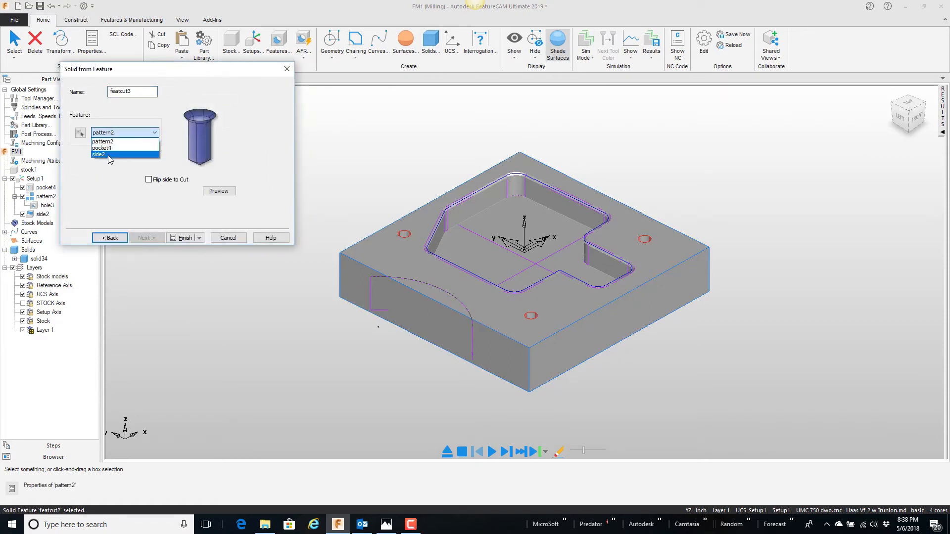
click(107, 155)
click(182, 238)
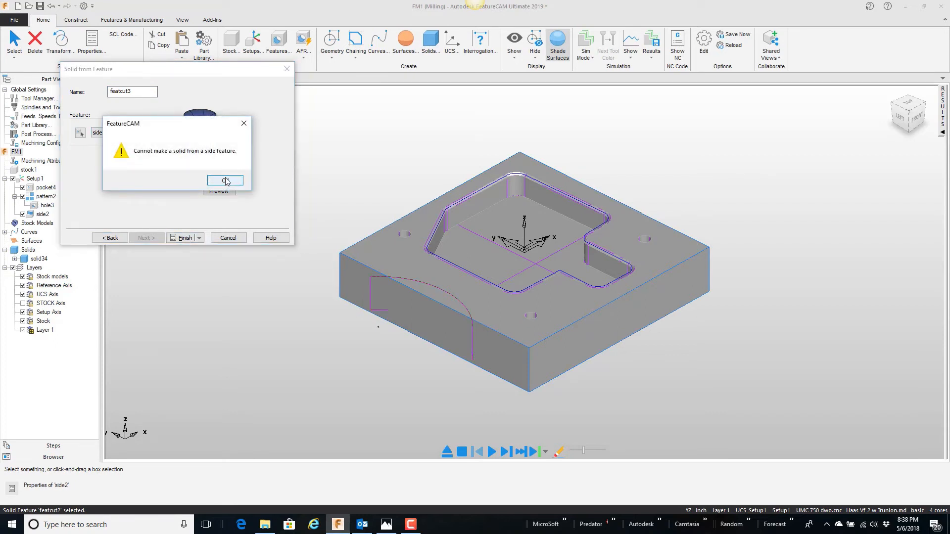
click(225, 182)
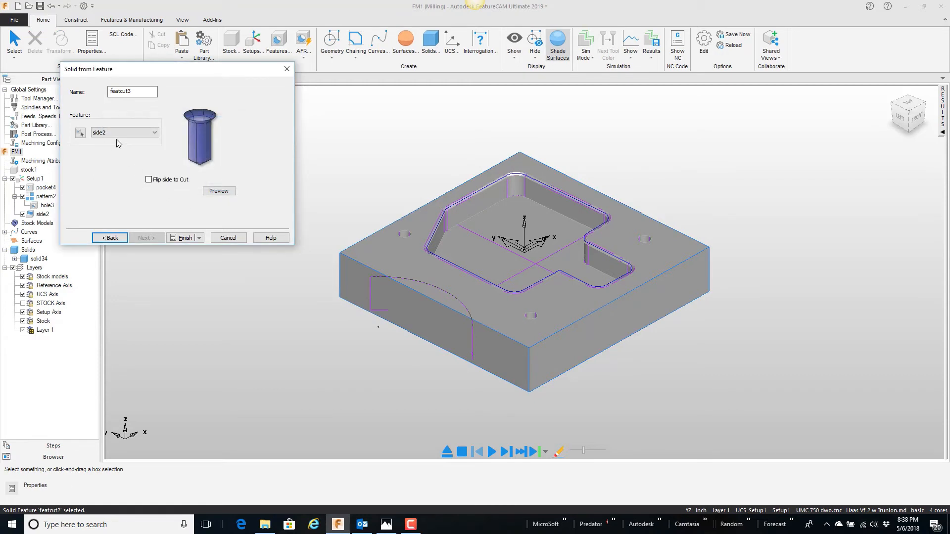
click(184, 238)
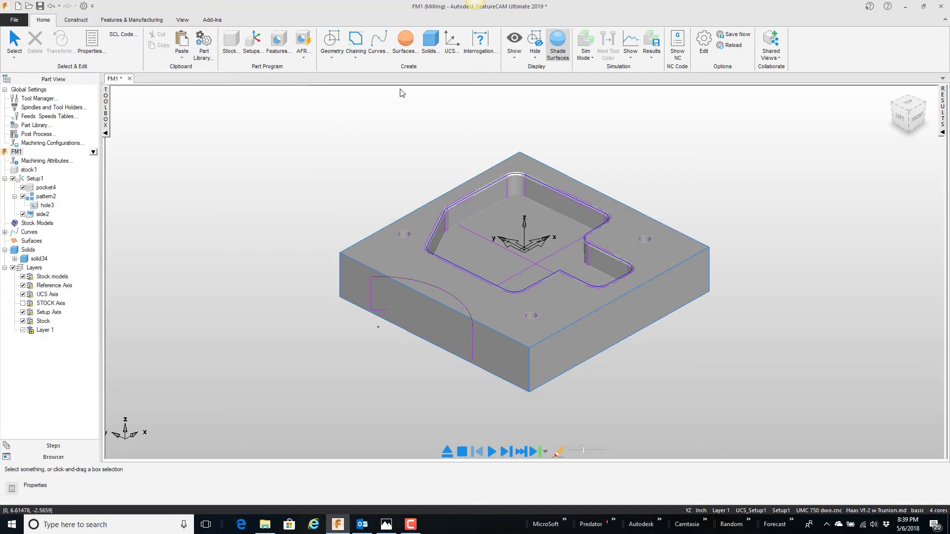
Retry making a solid cut from the side2 feature with the From 2.5D Feature constructor and close the wizard.
click(432, 45)
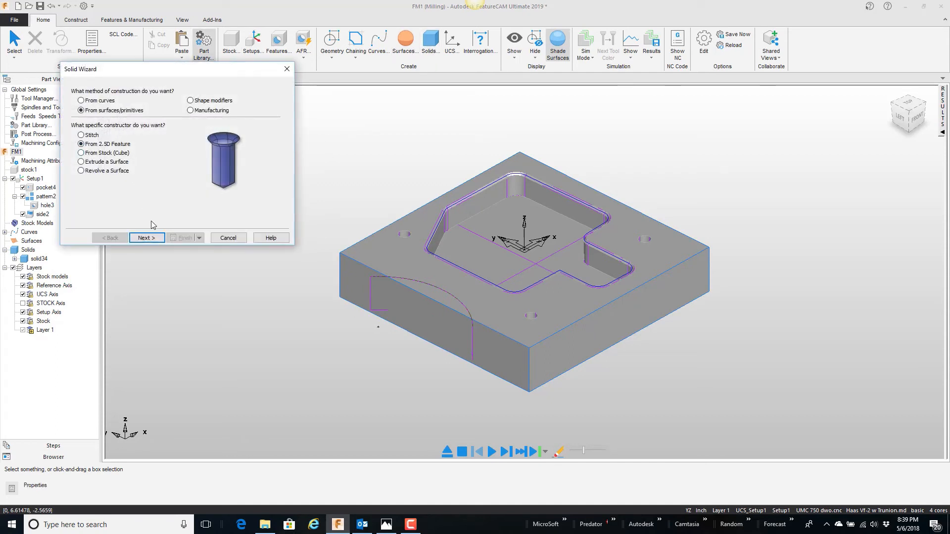
click(147, 238)
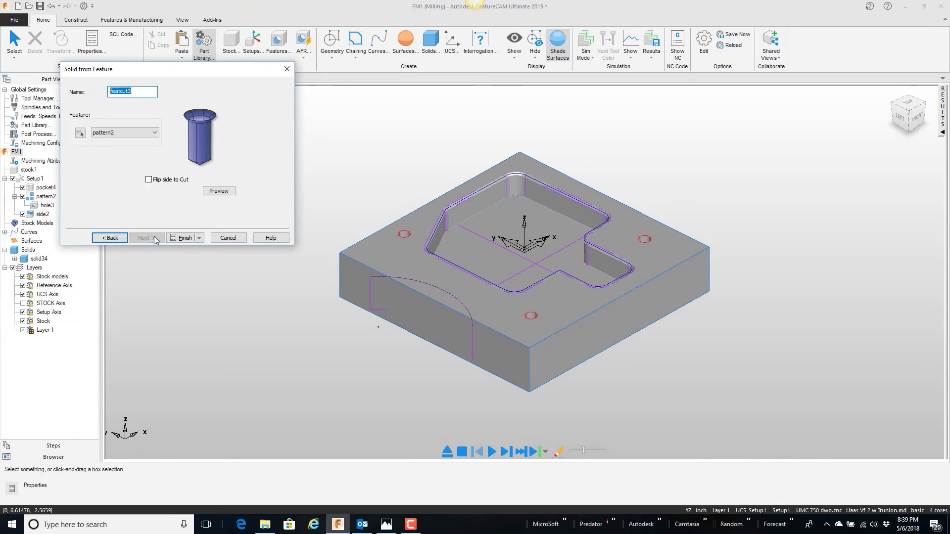
click(107, 134)
click(107, 158)
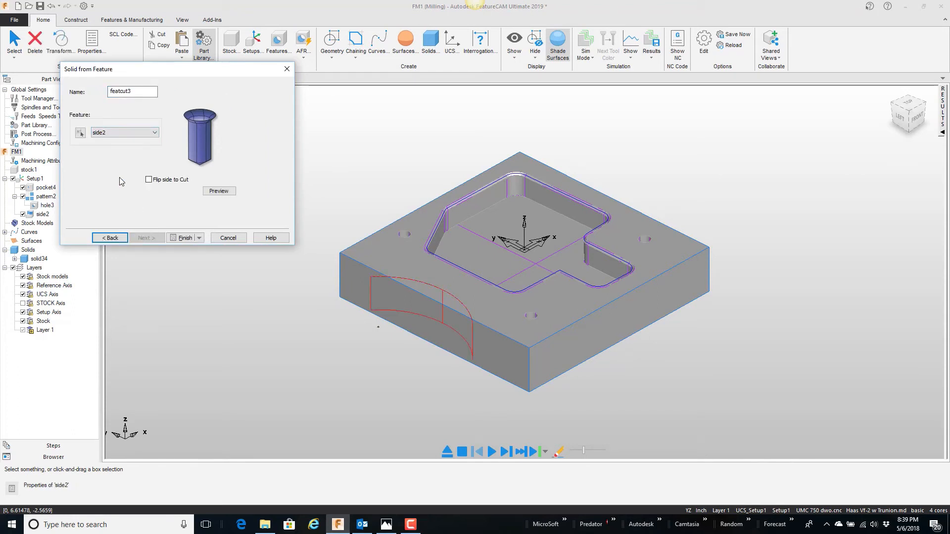
click(185, 238)
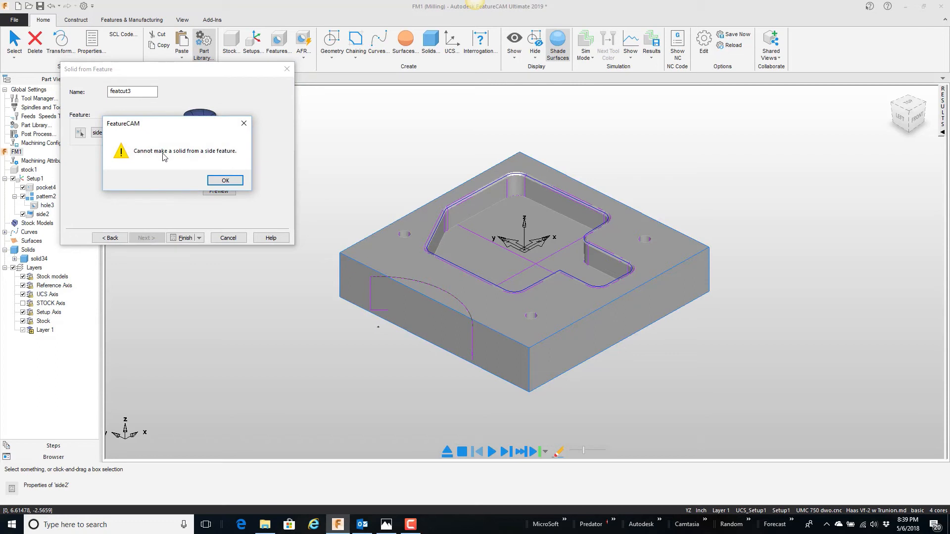
click(223, 181)
click(228, 236)
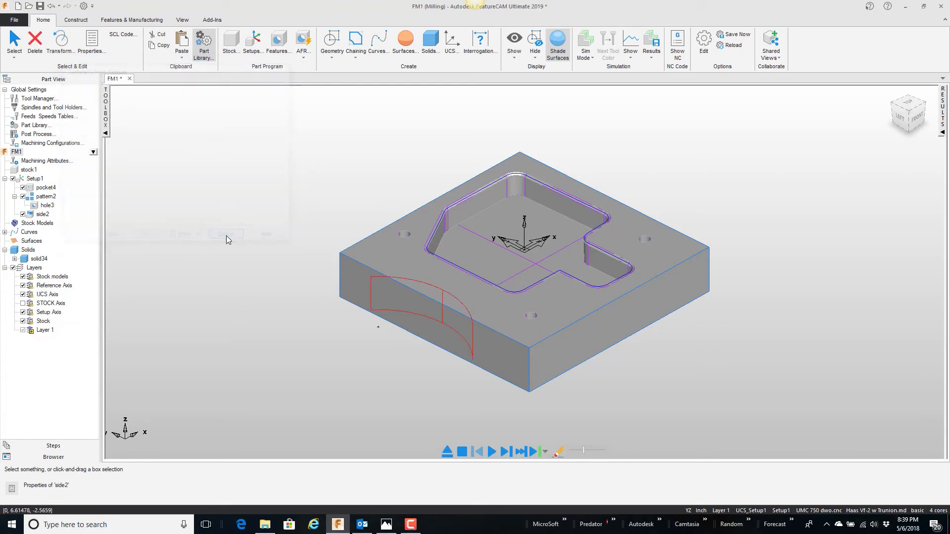
Clear the side2 selection, hide everything in the model and show only the solids.
right_click(264, 178)
click(327, 202)
middle_drag(271, 194, 285, 236)
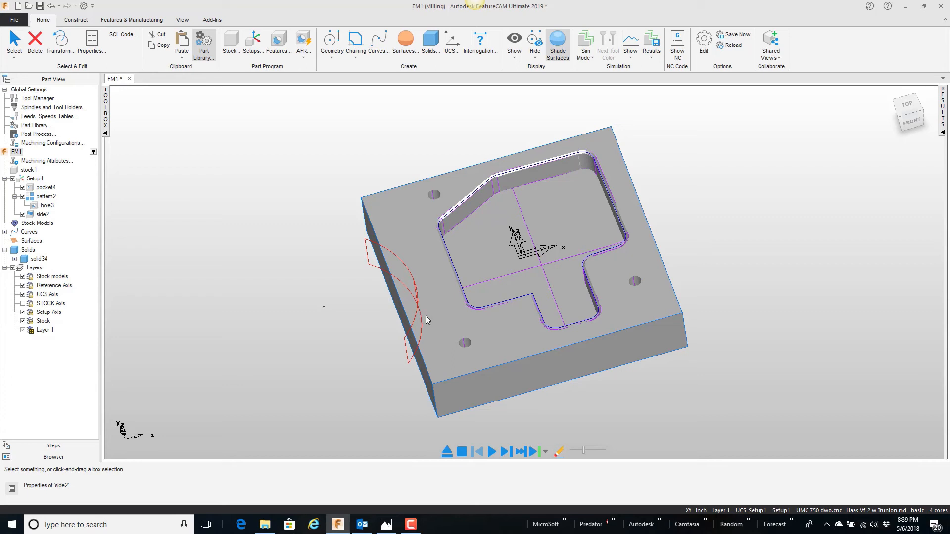
middle_drag(426, 316, 446, 294)
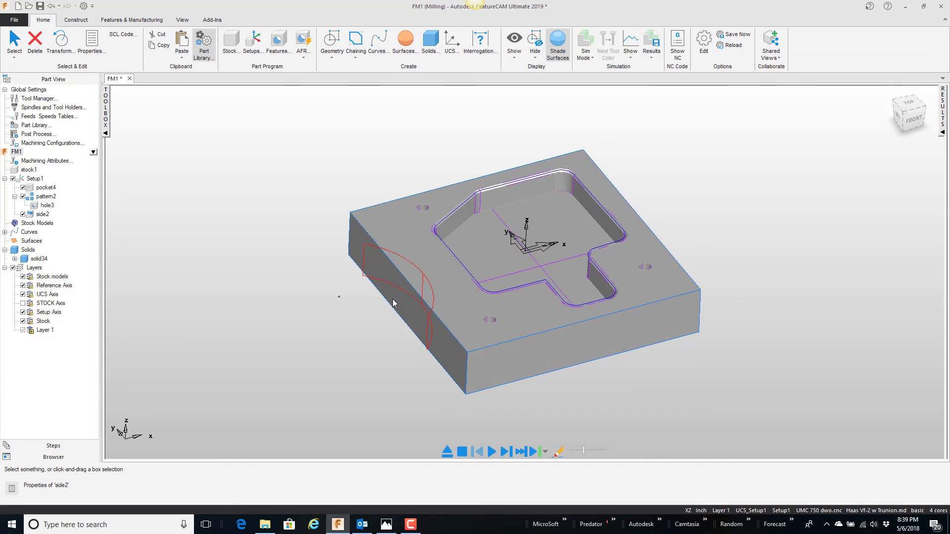
click(280, 225)
middle_drag(282, 224, 283, 213)
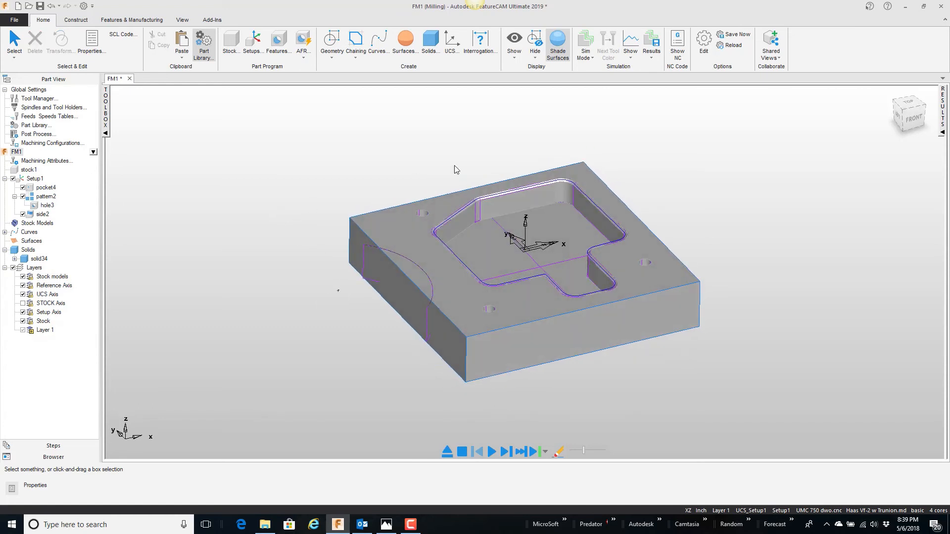
click(537, 59)
click(540, 74)
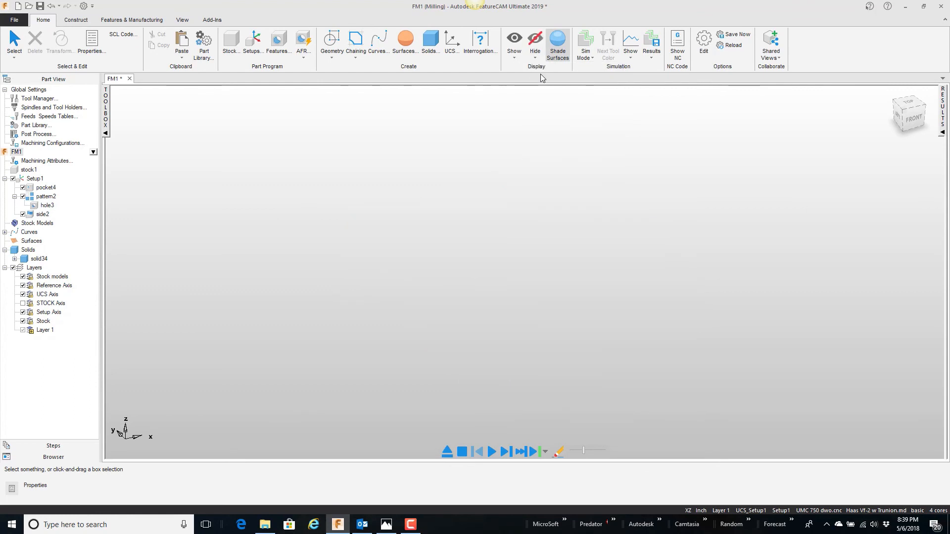
click(515, 59)
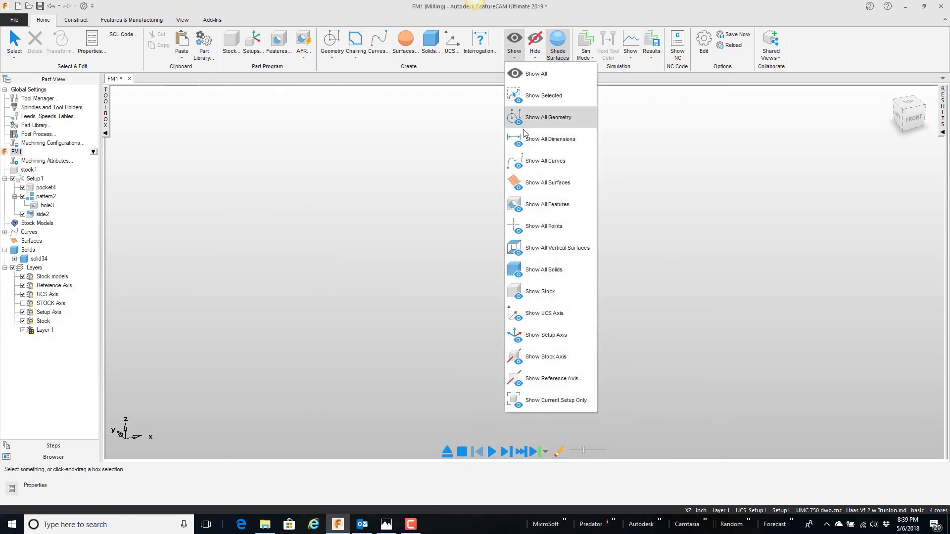
click(542, 268)
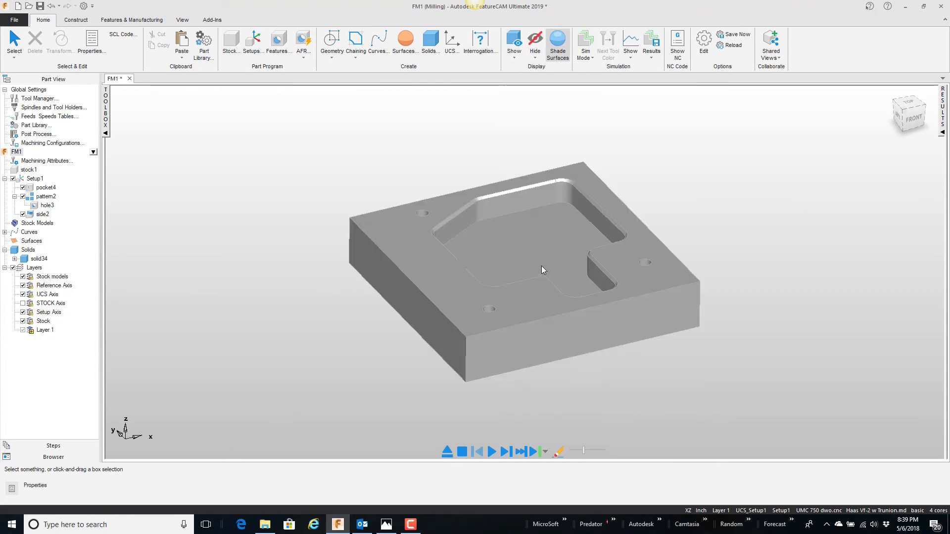
mouse_move(549, 274)
middle_down()
mouse_move(367, 270)
mouse_move(376, 248)
mouse_move(405, 278)
mouse_move(567, 281)
mouse_move(549, 275)
mouse_move(558, 275)
middle_up()
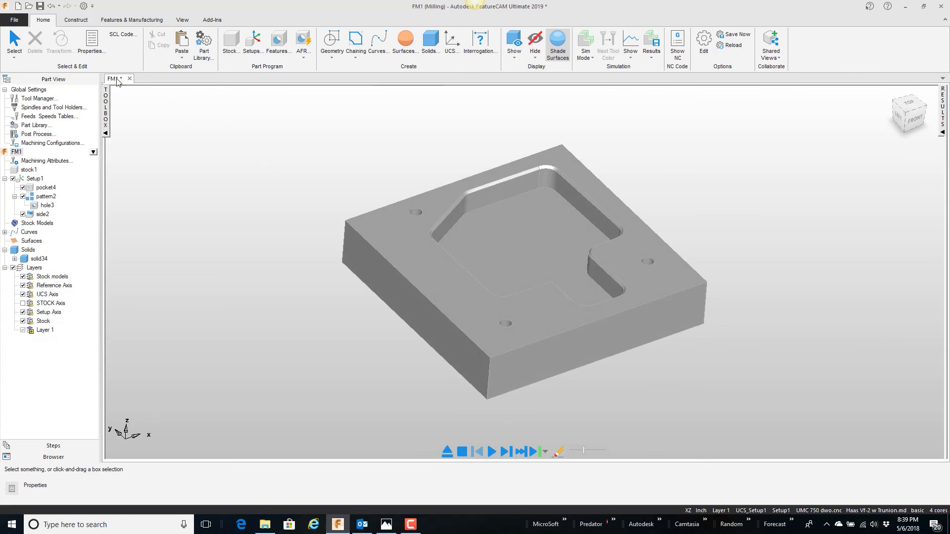
Prepare an export of the part in Parasolid (*.x_t) format and close it without saving.
click(17, 21)
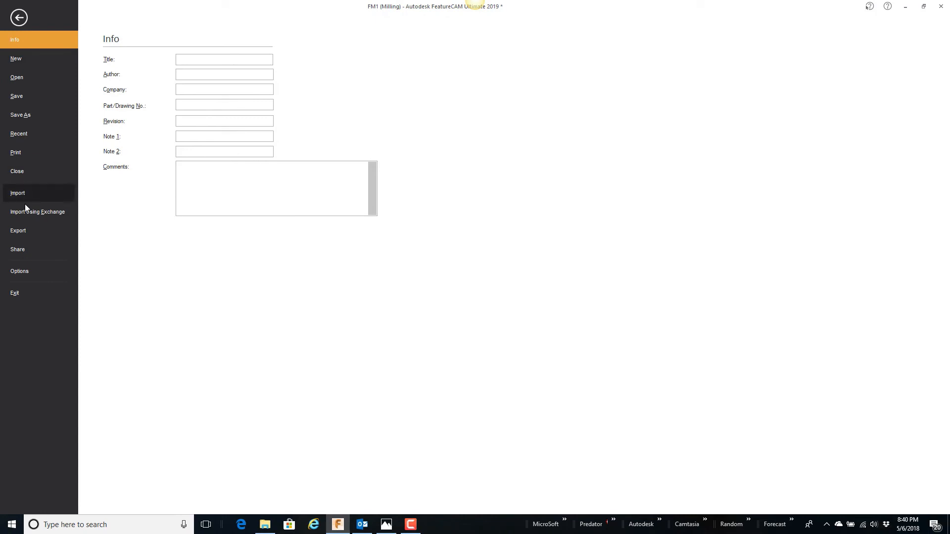
click(19, 230)
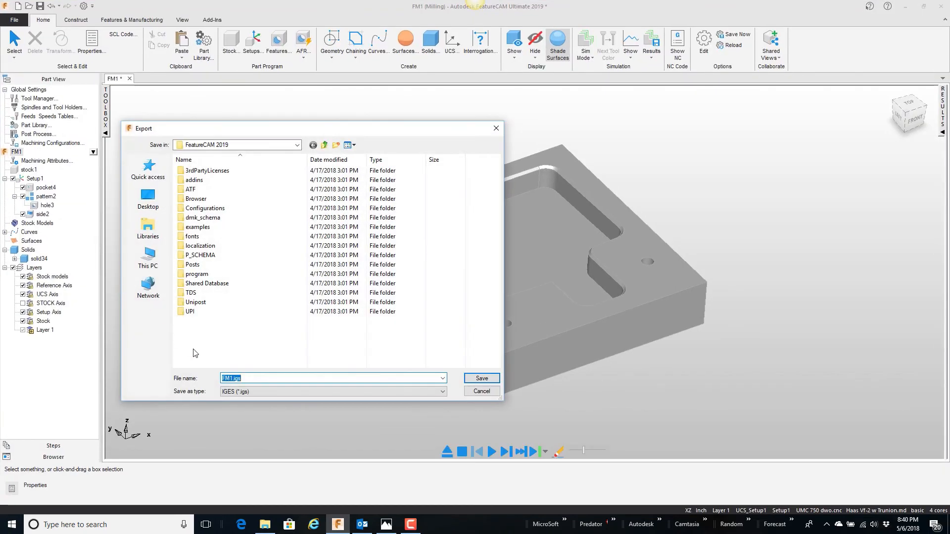
click(233, 392)
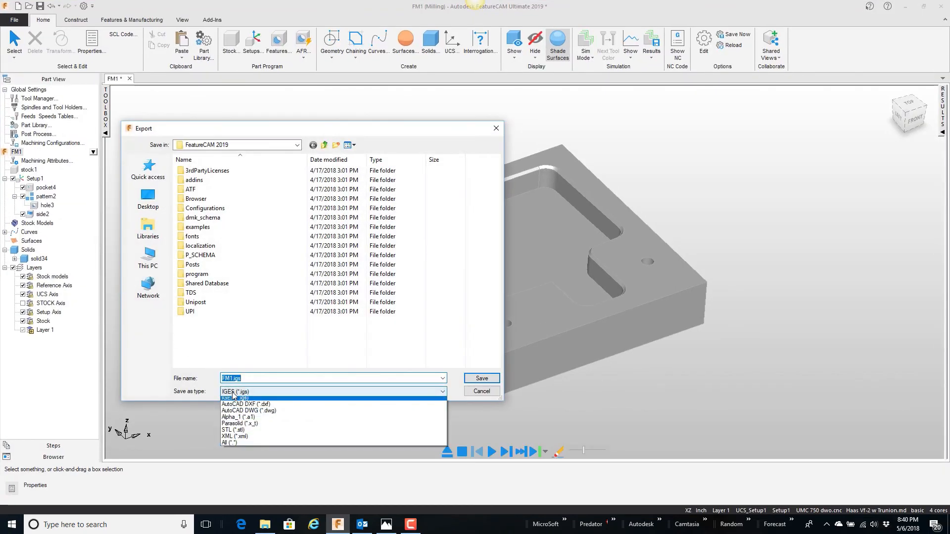
click(240, 427)
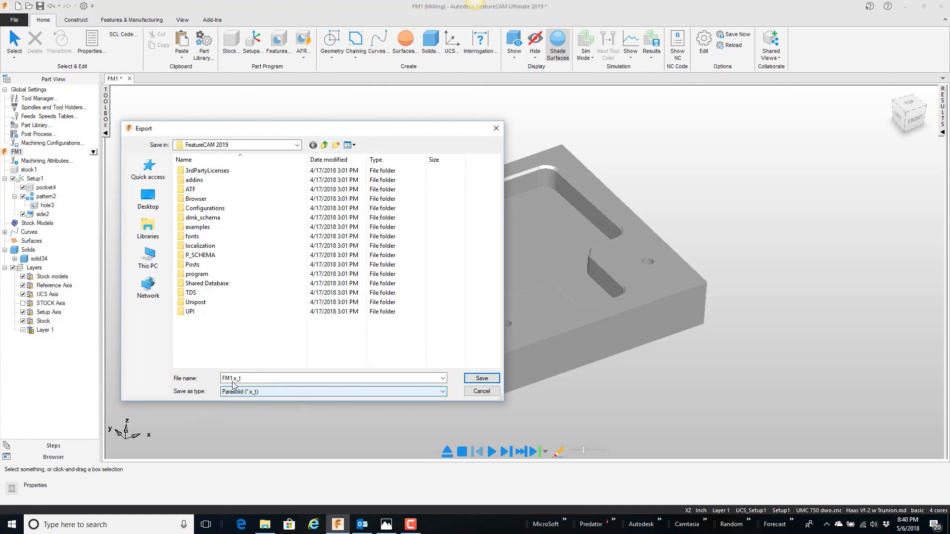
click(477, 391)
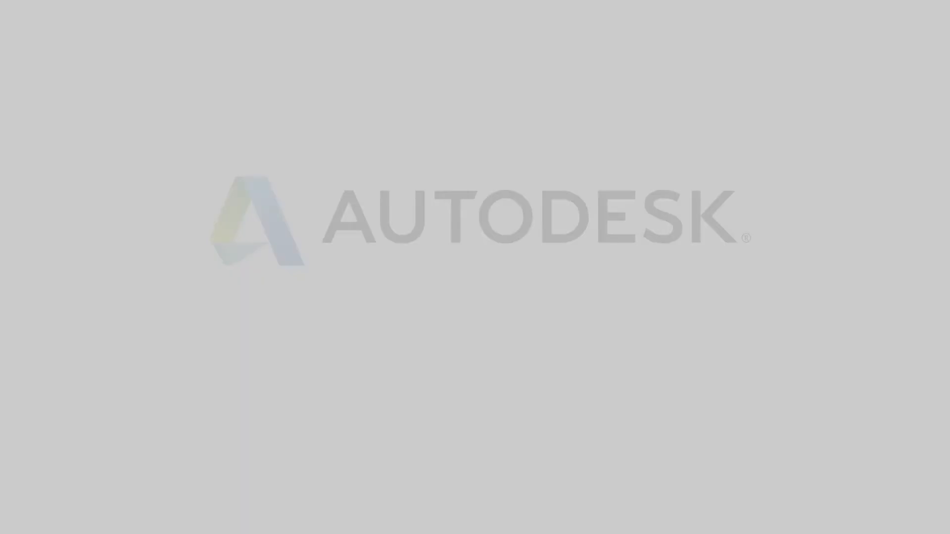